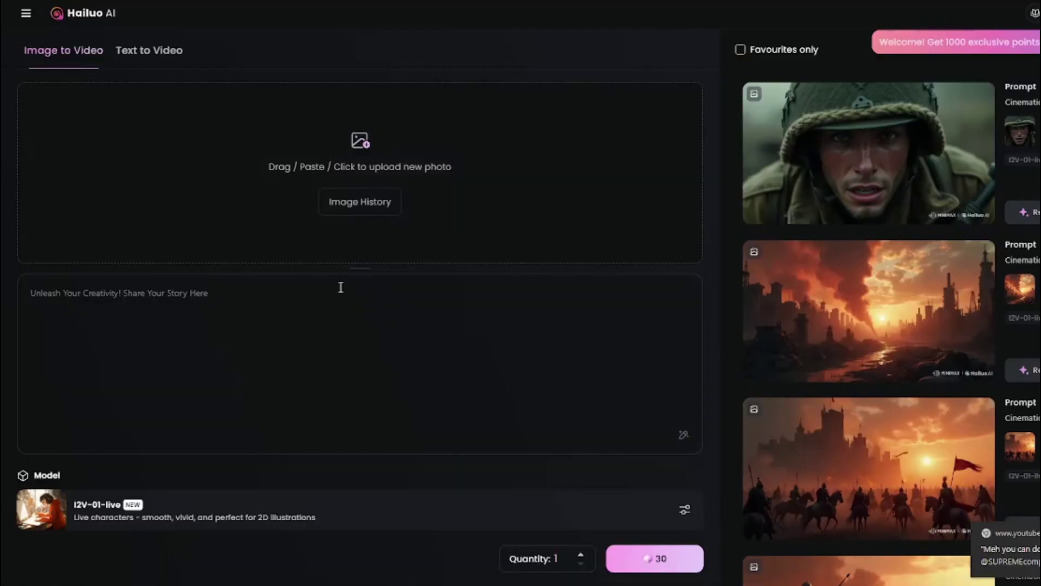
Upload the horsemen battle image into Hailuo AI for animation.
{"action": "left_click", "coordinate": [162, 54]}
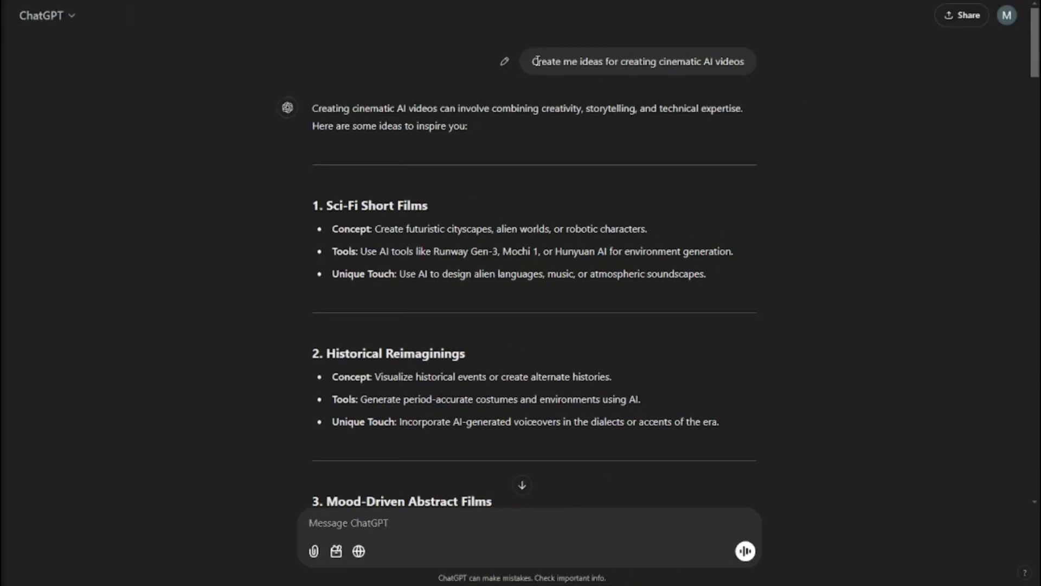
{"action": "left_click_drag", "start_coordinate": [533, 61], "coordinate": [747, 60]}
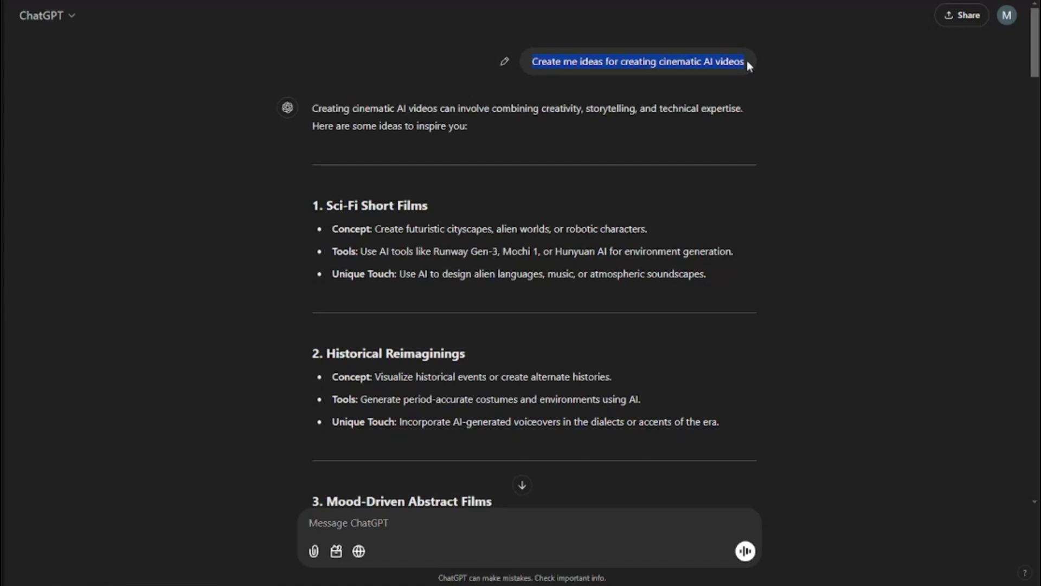
{"action": "left_click", "coordinate": [591, 35]}
{"action": "scroll", "coordinate": [320, 229], "scroll_direction": "down", "scroll_amount": 14}
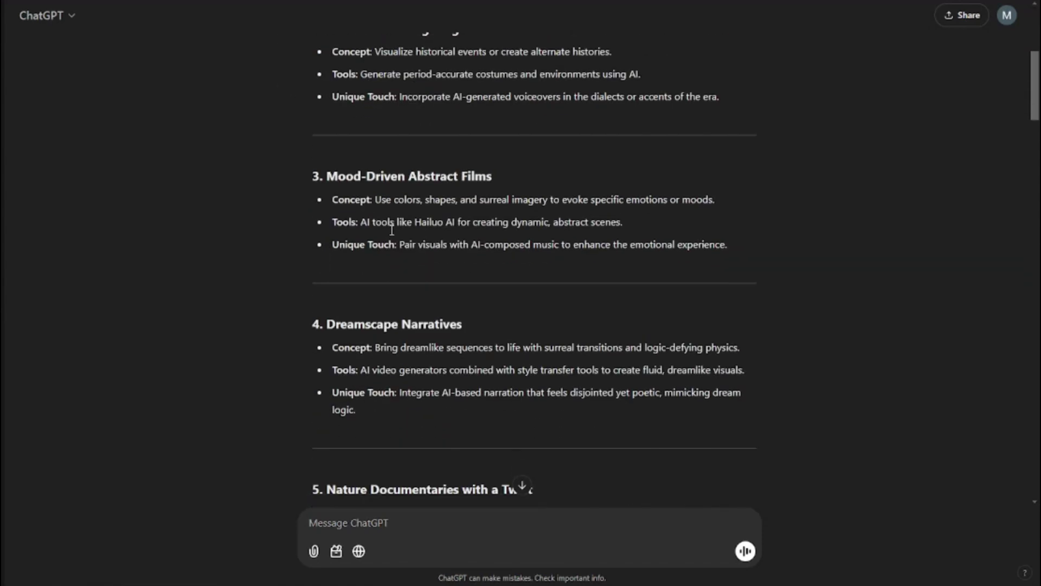
{"action": "scroll", "coordinate": [412, 231], "scroll_direction": "down", "scroll_amount": 1}
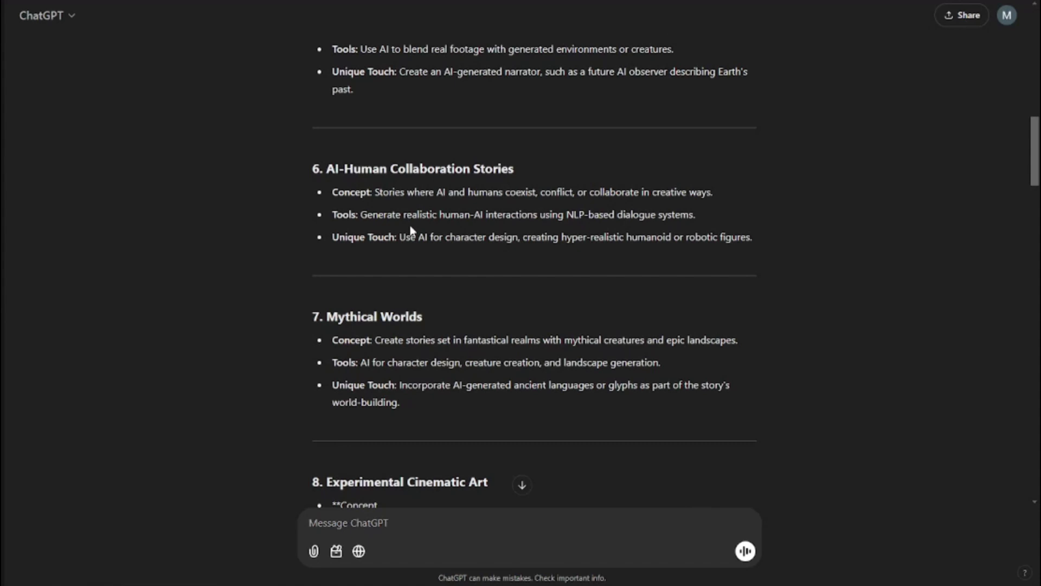
{"action": "scroll", "coordinate": [410, 231], "scroll_direction": "down", "scroll_amount": 14}
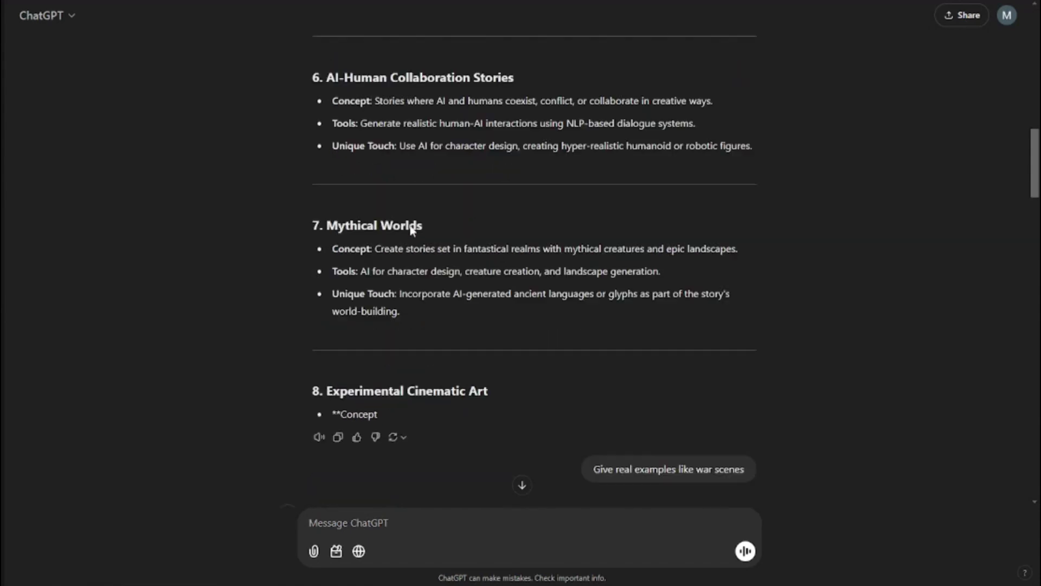
{"action": "scroll", "coordinate": [319, 244], "scroll_direction": "down", "scroll_amount": 13}
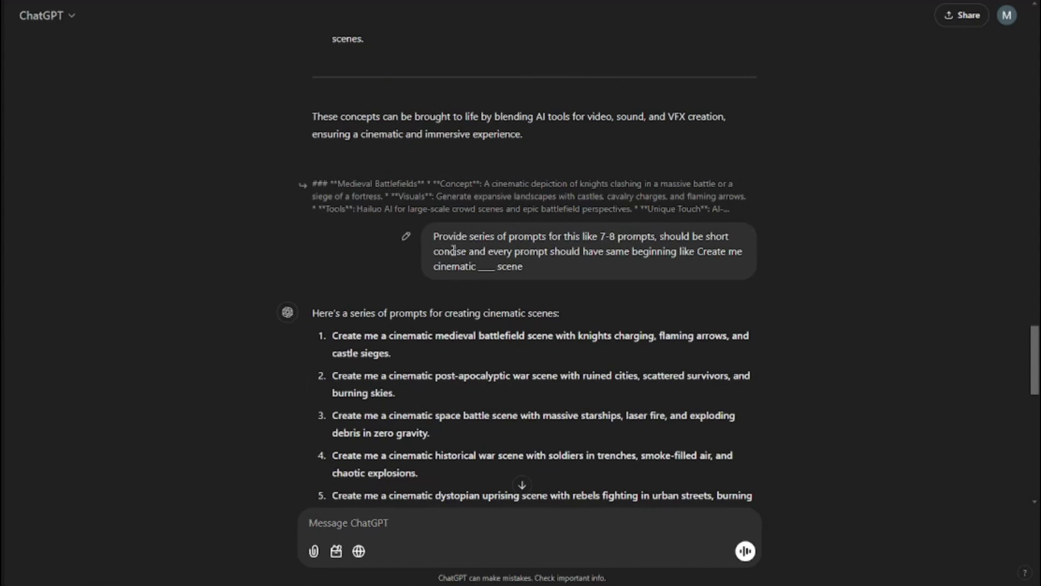
Highlight the Battlefields heading, the 7-8 prompts request, then select the eight cinematic scene prompts.
{"action": "scroll", "coordinate": [454, 250], "scroll_direction": "up", "scroll_amount": 10}
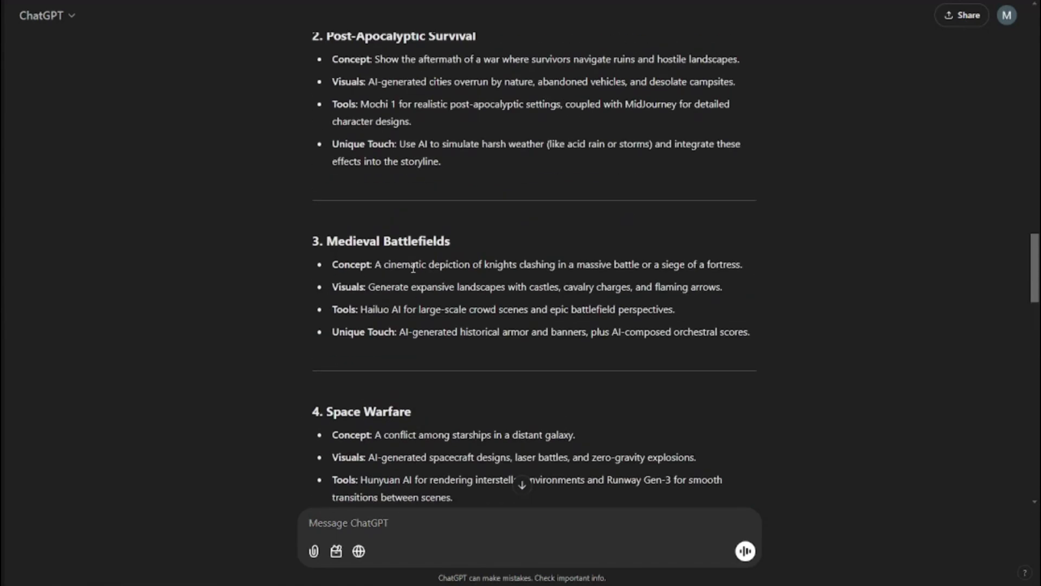
{"action": "left_click_drag", "start_coordinate": [378, 242], "coordinate": [464, 247]}
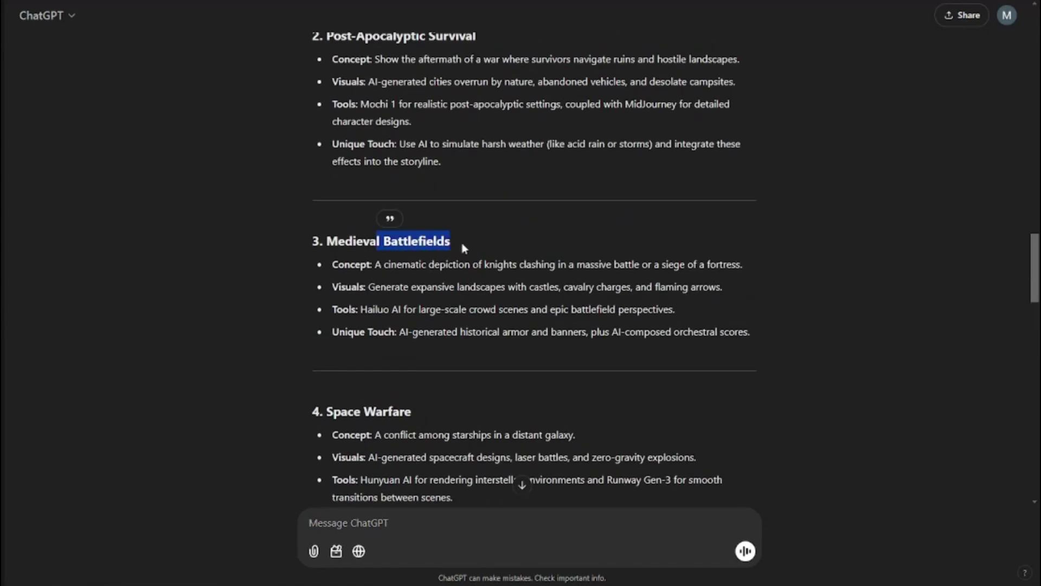
{"action": "scroll", "coordinate": [585, 245], "scroll_direction": "down", "scroll_amount": 10}
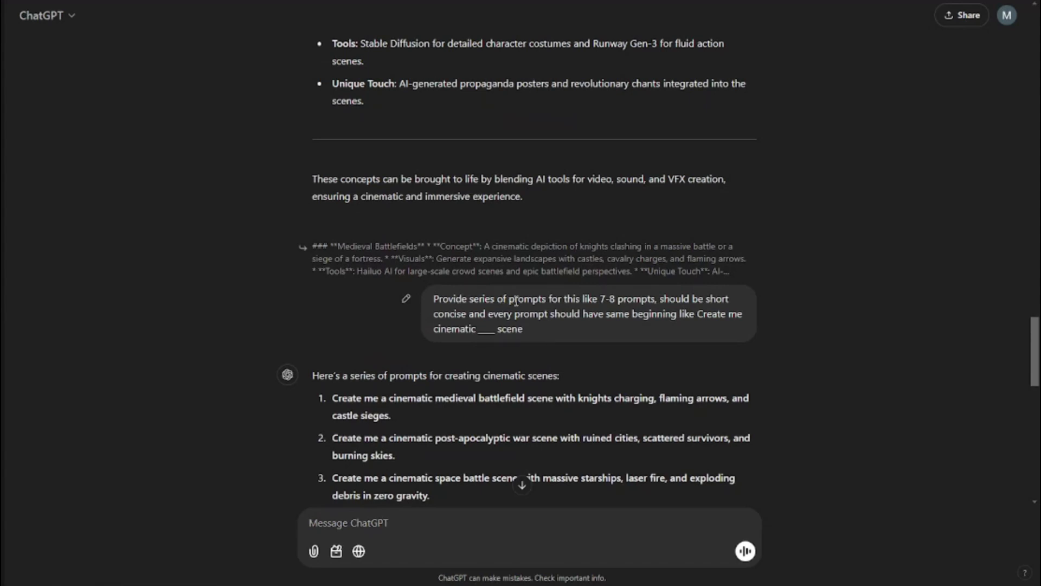
{"action": "left_click_drag", "start_coordinate": [516, 300], "coordinate": [617, 300]}
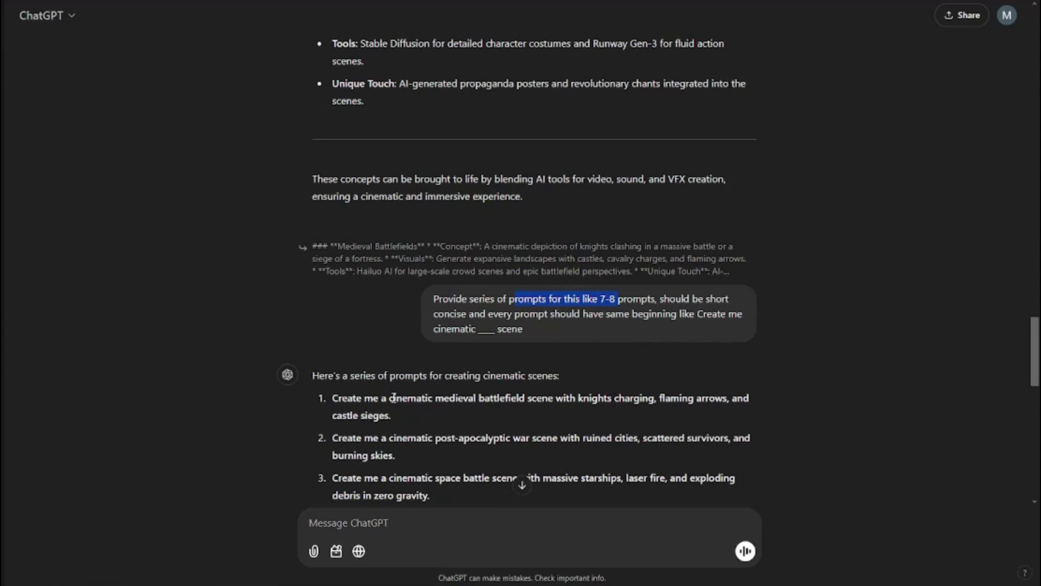
{"action": "scroll", "coordinate": [331, 401], "scroll_direction": "down", "scroll_amount": 5}
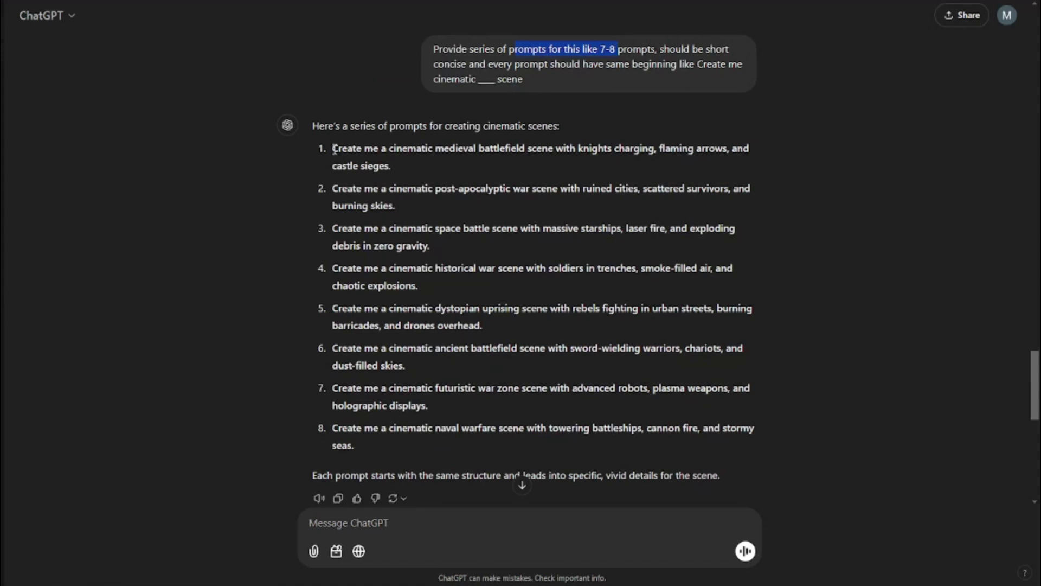
{"action": "left_click_drag", "start_coordinate": [334, 149], "coordinate": [369, 448]}
{"action": "left_click", "coordinate": [383, 186]}
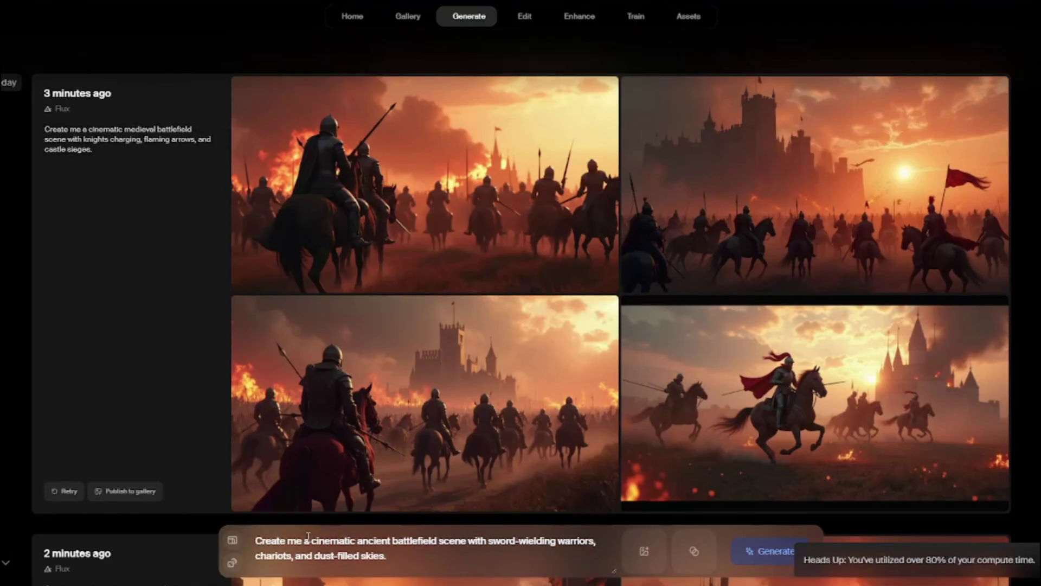
{"action": "left_click_drag", "start_coordinate": [278, 542], "coordinate": [509, 544]}
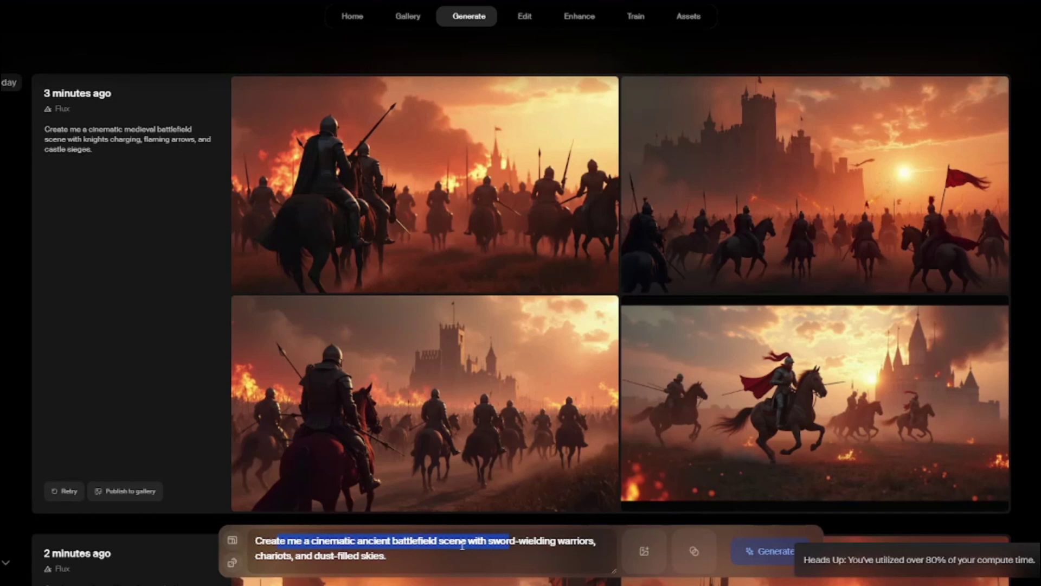
{"action": "left_click", "coordinate": [501, 548]}
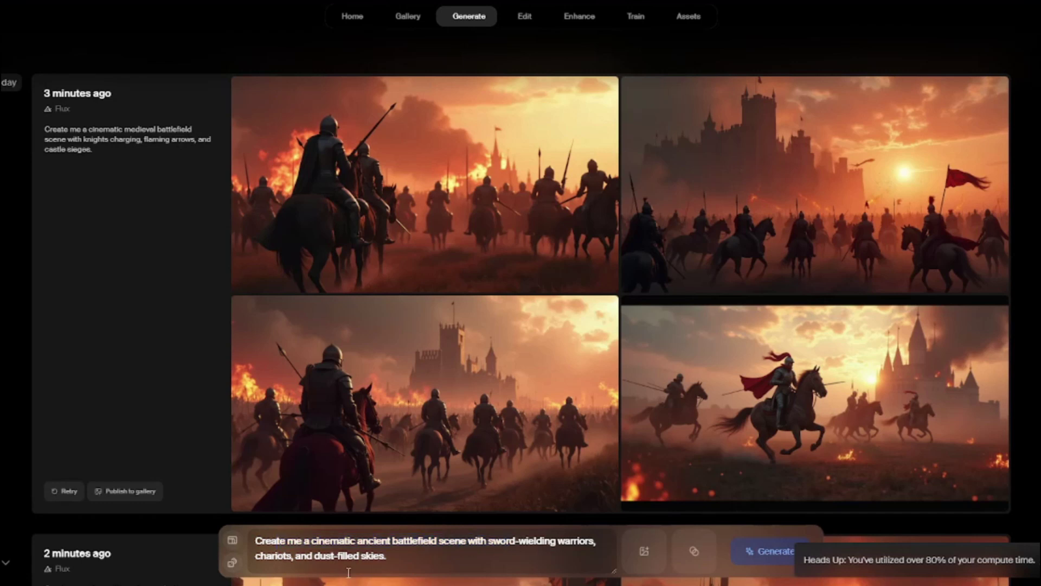
{"action": "left_click", "coordinate": [369, 174]}
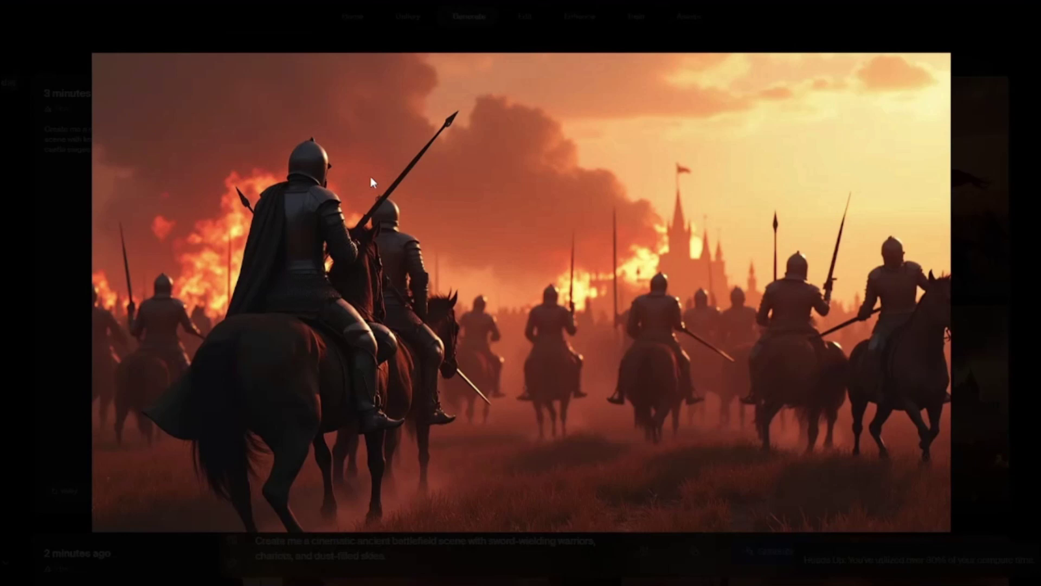
{"action": "key", "text": "Right"}
{"action": "key", "text": "Right"}
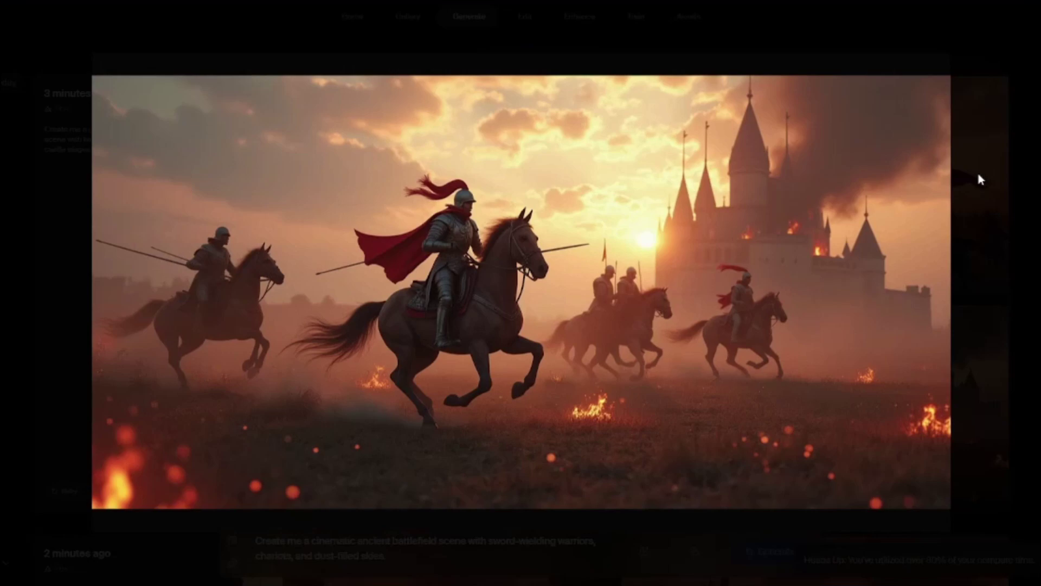
{"action": "left_click", "coordinate": [979, 180]}
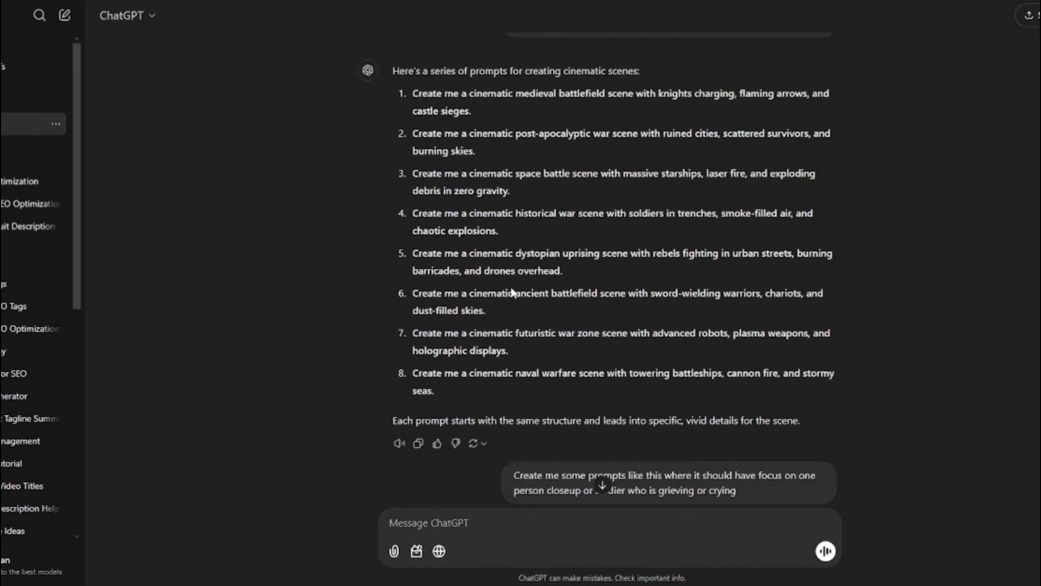
{"action": "scroll", "coordinate": [512, 293], "scroll_direction": "up", "scroll_amount": 2}
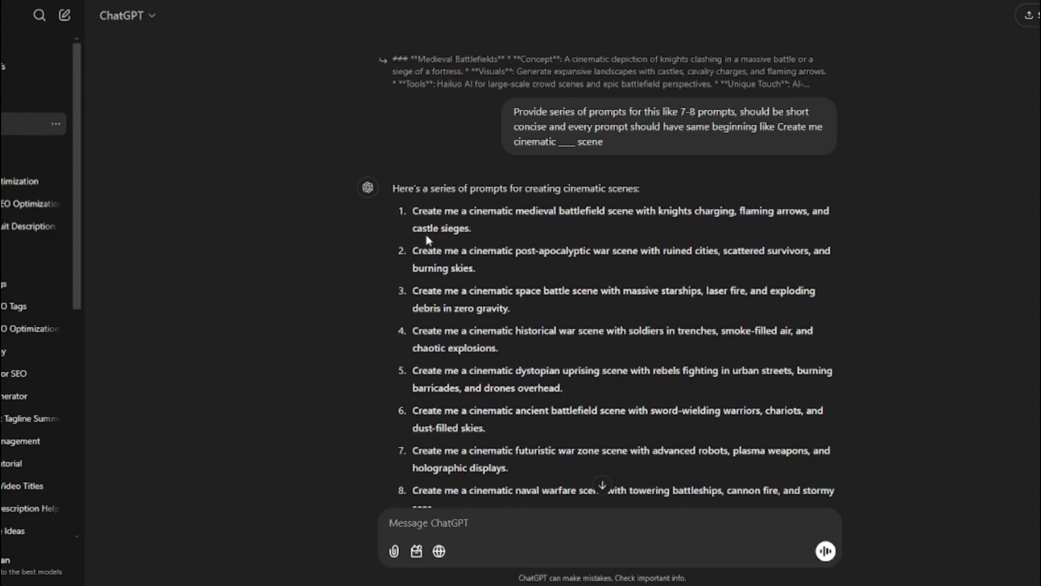
{"action": "left_click_drag", "start_coordinate": [414, 211], "coordinate": [548, 211]}
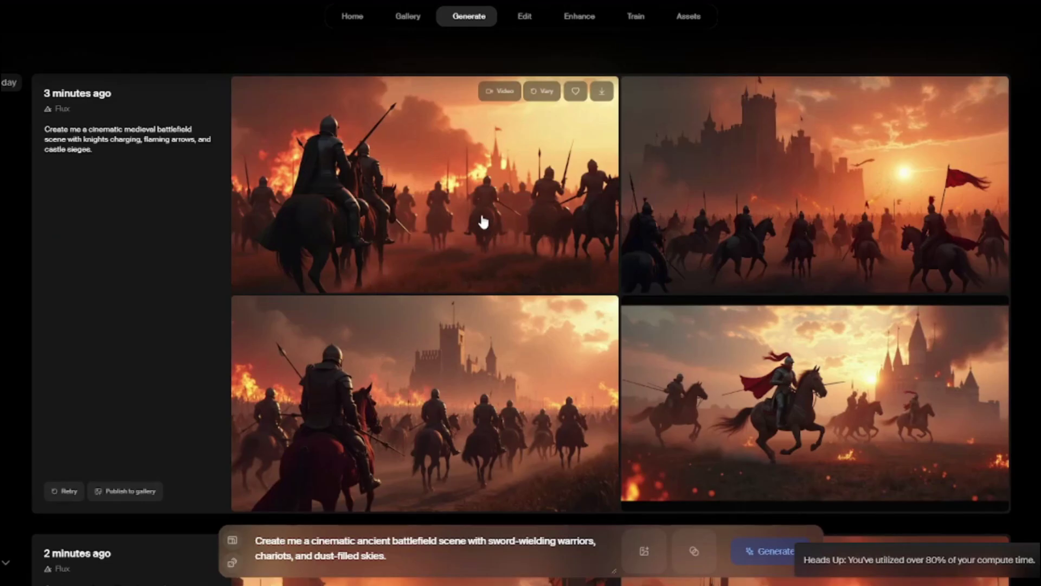
{"action": "scroll", "coordinate": [251, 210], "scroll_direction": "down", "scroll_amount": 3}
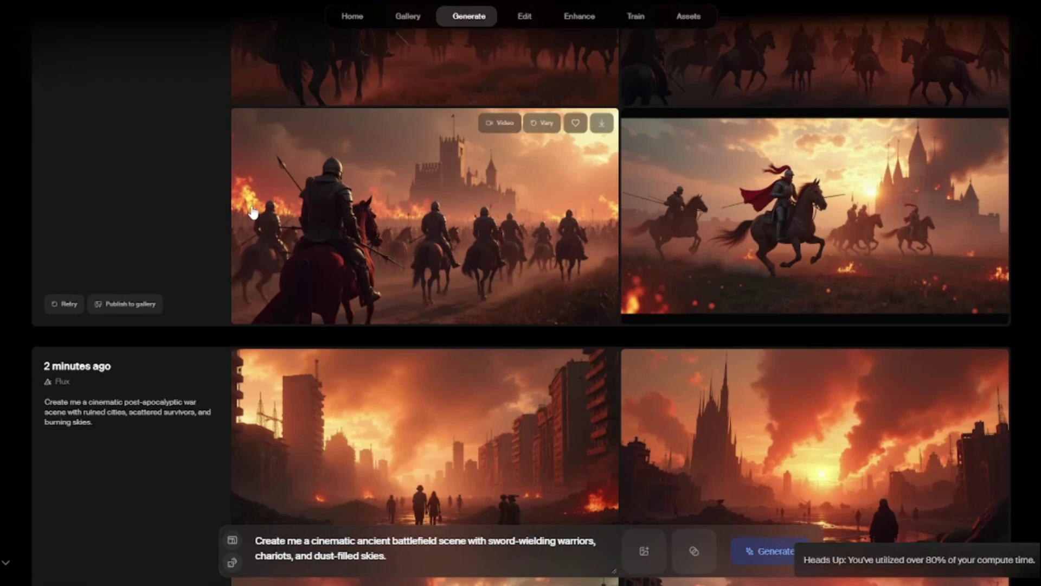
{"action": "scroll", "coordinate": [379, 228], "scroll_direction": "down", "scroll_amount": 2}
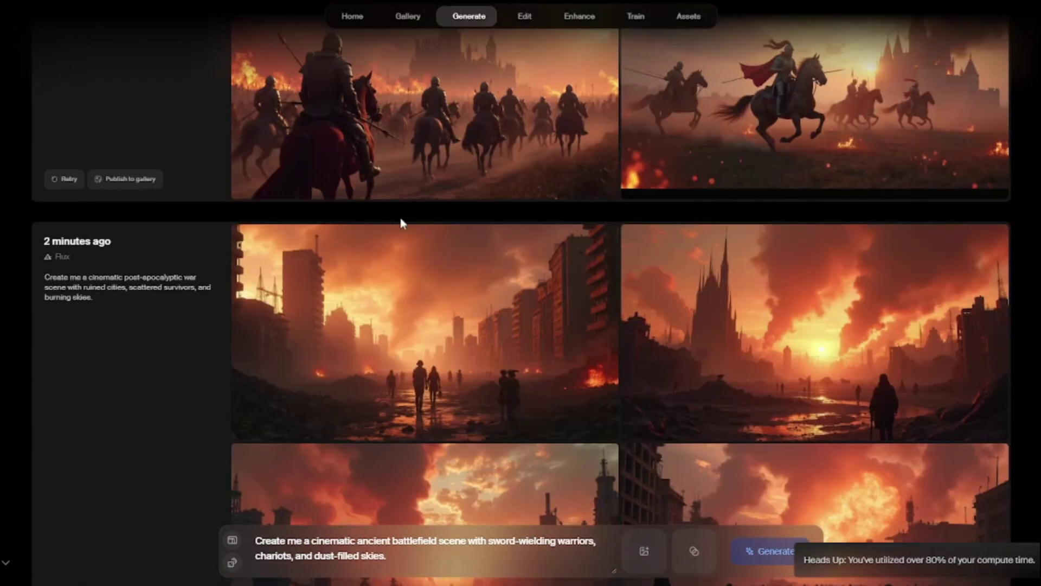
{"action": "scroll", "coordinate": [450, 217], "scroll_direction": "up", "scroll_amount": 2}
{"action": "scroll", "coordinate": [465, 172], "scroll_direction": "down", "scroll_amount": 3}
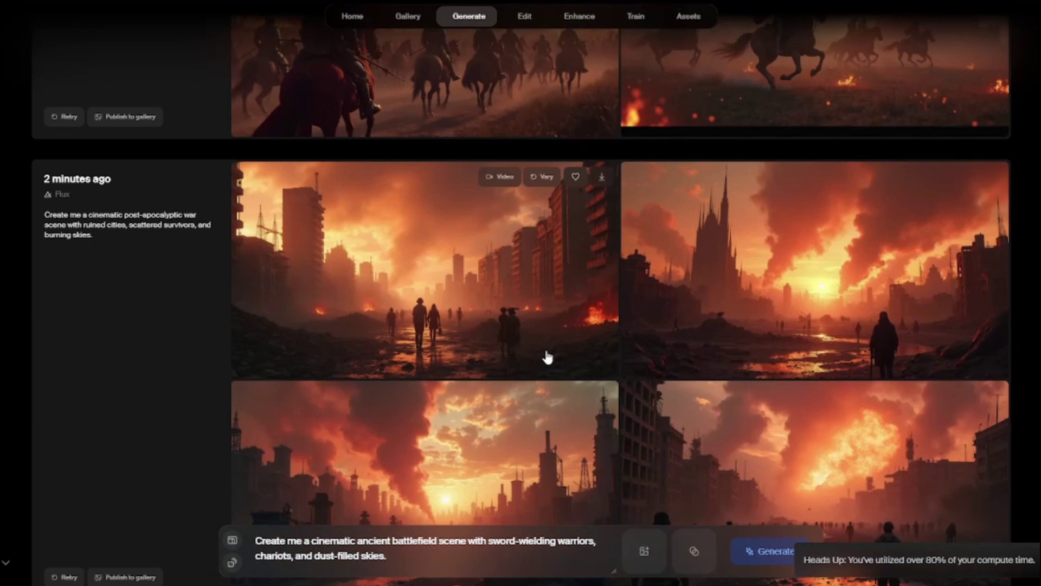
{"action": "scroll", "coordinate": [515, 346], "scroll_direction": "up", "scroll_amount": 3}
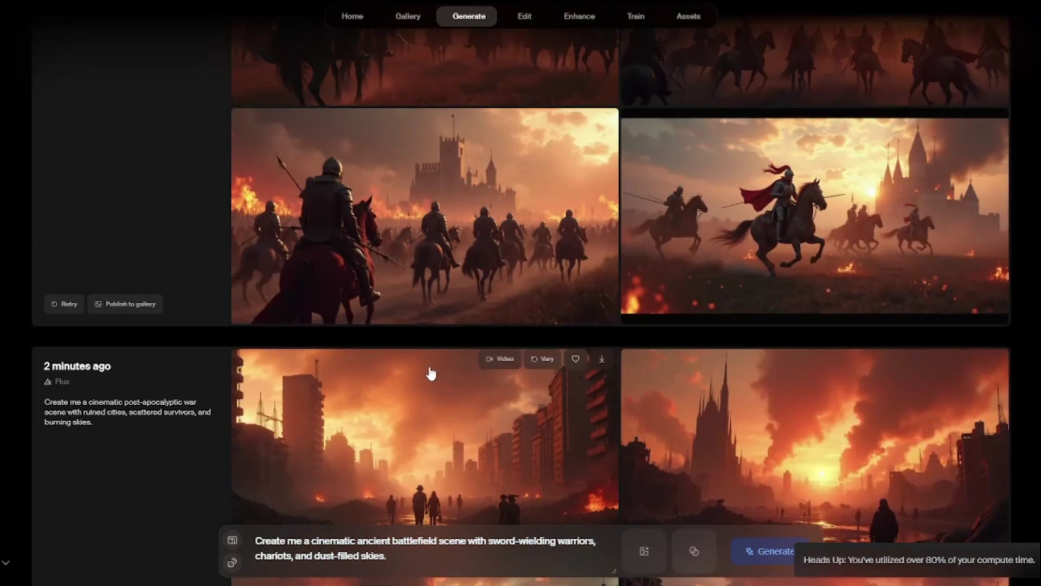
{"action": "scroll", "coordinate": [423, 313], "scroll_direction": "down", "scroll_amount": 1}
{"action": "scroll", "coordinate": [423, 314], "scroll_direction": "down", "scroll_amount": 17}
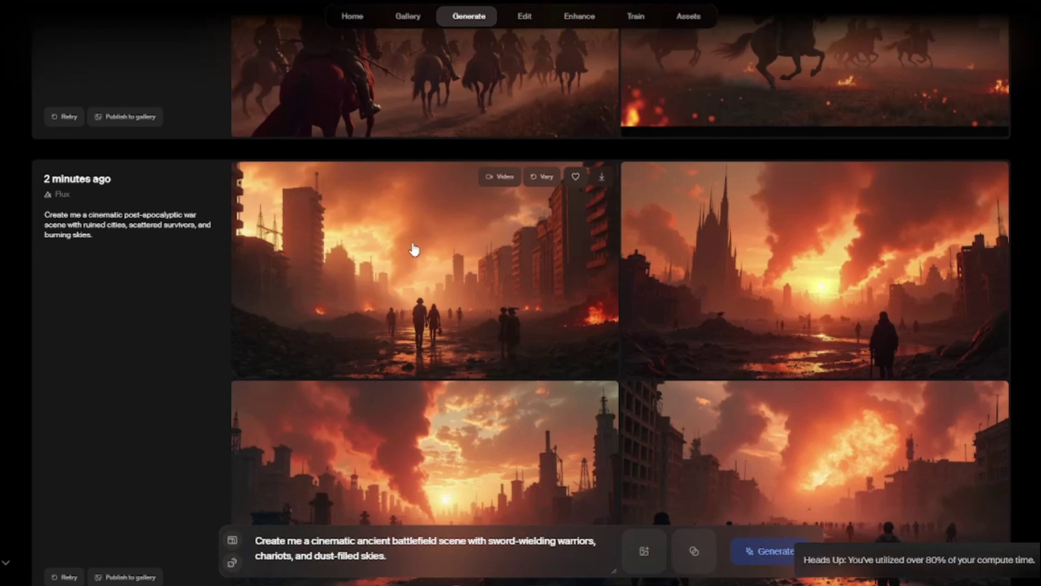
{"action": "scroll", "coordinate": [445, 283], "scroll_direction": "down", "scroll_amount": 11}
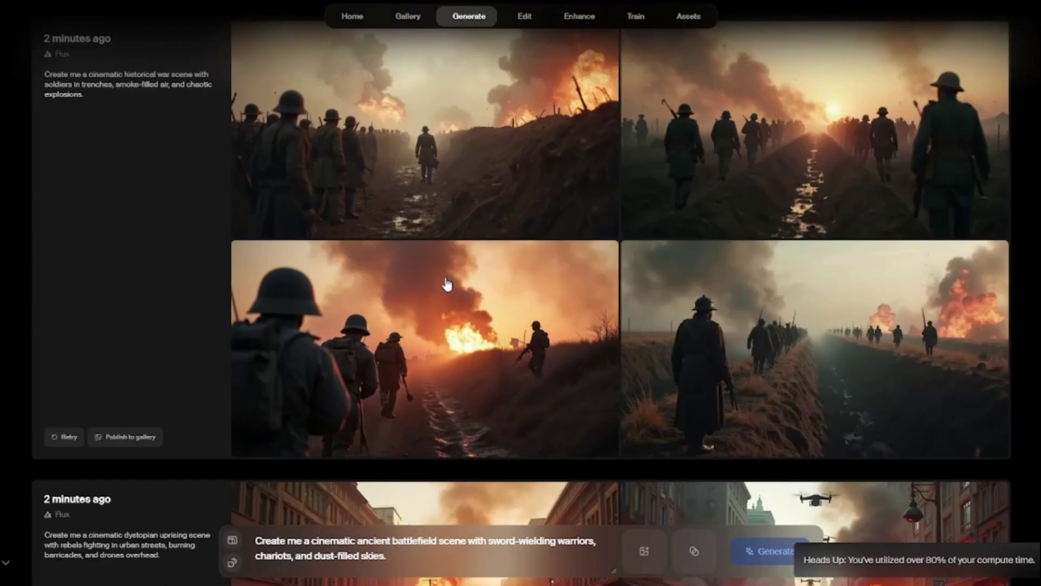
{"action": "scroll", "coordinate": [446, 284], "scroll_direction": "up", "scroll_amount": 4}
{"action": "scroll", "coordinate": [446, 283], "scroll_direction": "up", "scroll_amount": 20}
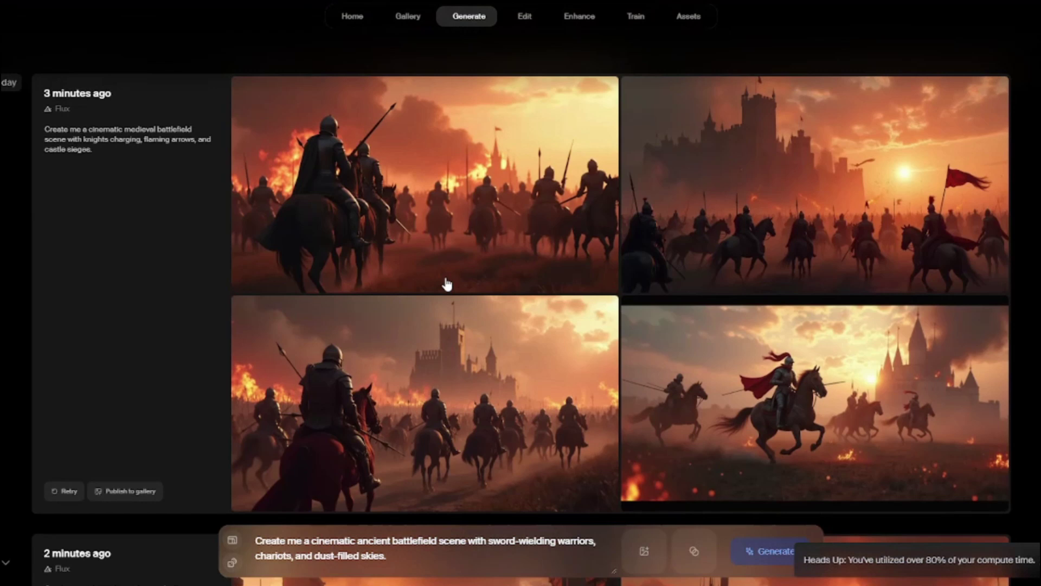
{"action": "mouse_move", "coordinate": [446, 283]}
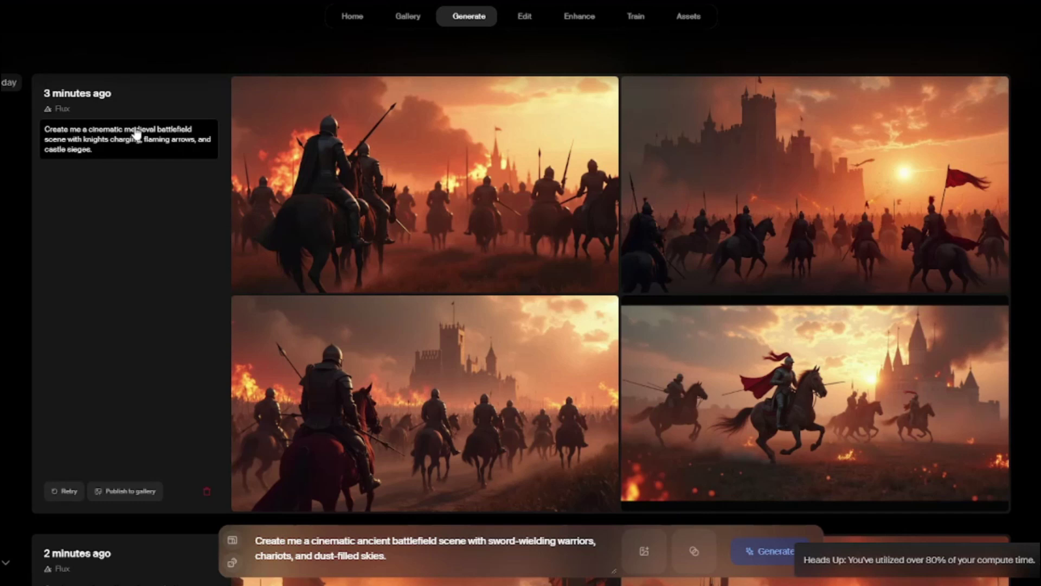
{"action": "scroll", "coordinate": [136, 321], "scroll_direction": "down", "scroll_amount": 5}
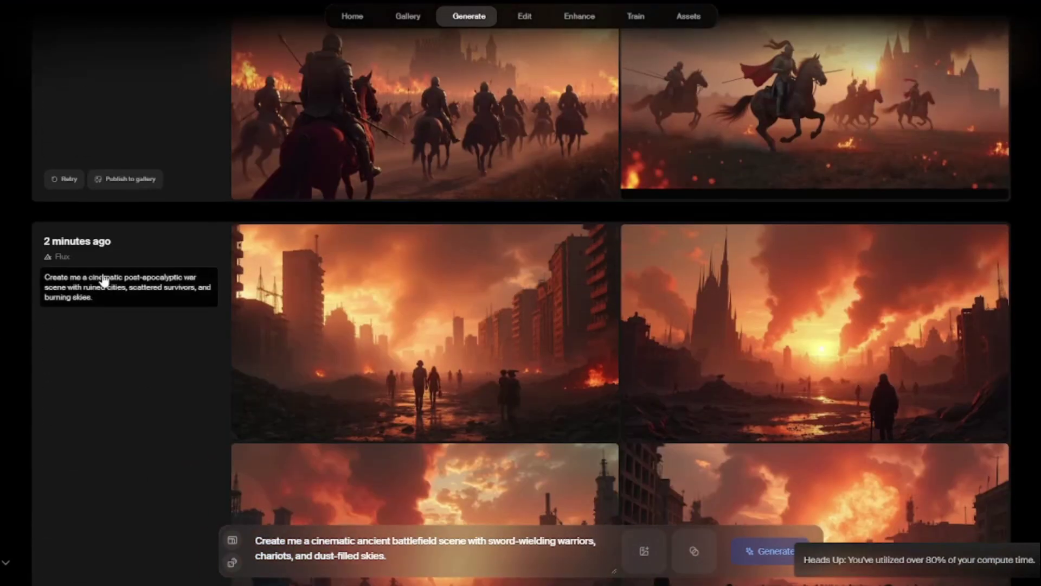
{"action": "scroll", "coordinate": [127, 291], "scroll_direction": "down", "scroll_amount": 5}
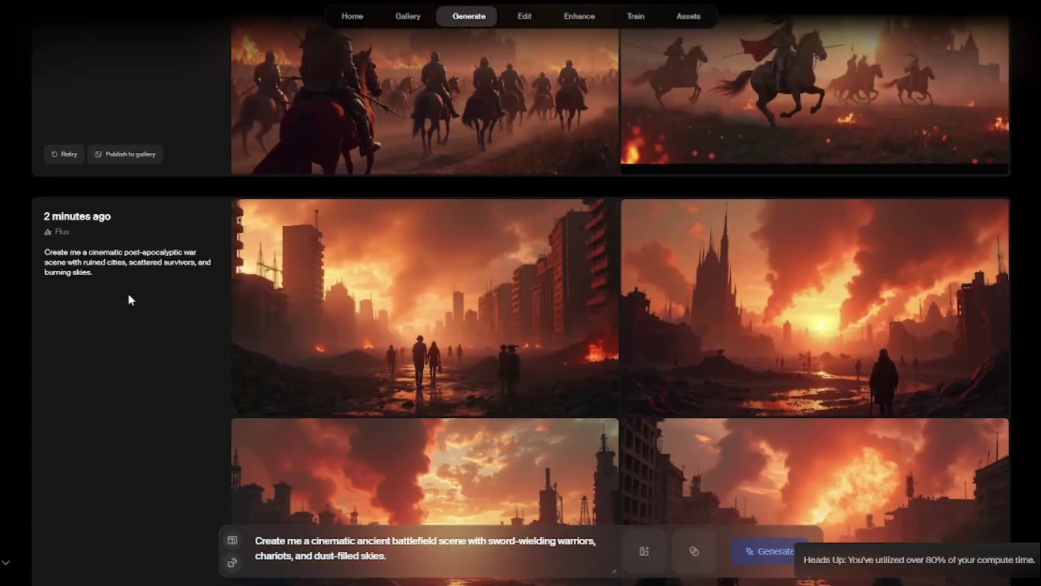
{"action": "scroll", "coordinate": [127, 290], "scroll_direction": "down", "scroll_amount": 3}
{"action": "scroll", "coordinate": [524, 332], "scroll_direction": "down", "scroll_amount": 9}
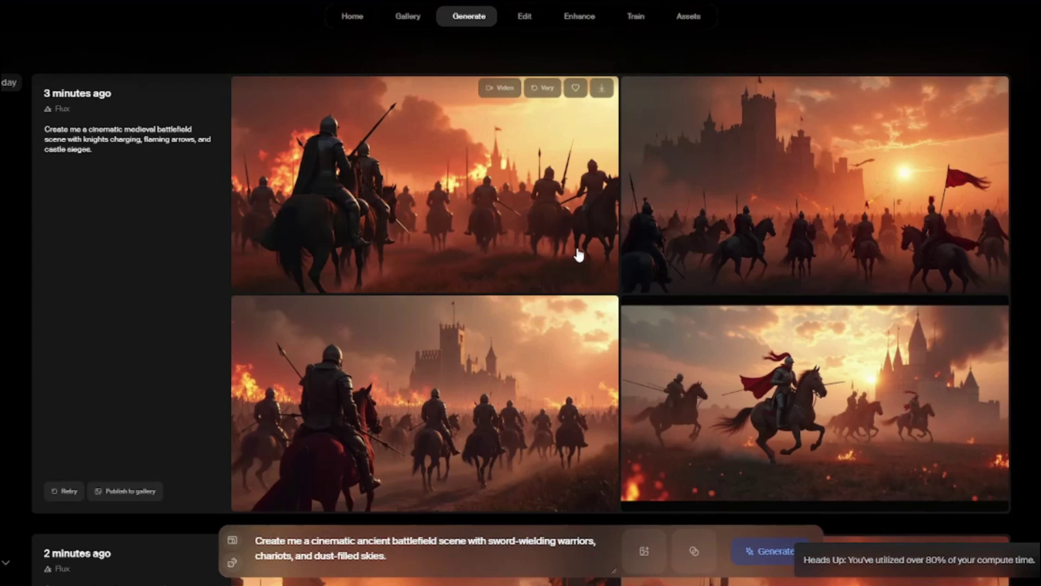
{"action": "scroll", "coordinate": [558, 272], "scroll_direction": "down", "scroll_amount": 18}
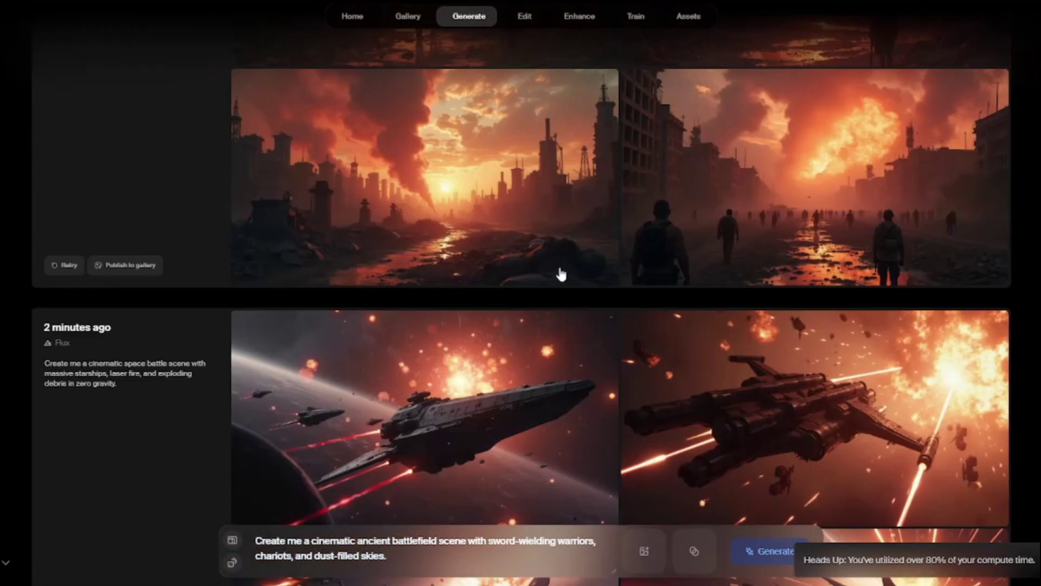
{"action": "scroll", "coordinate": [560, 274], "scroll_direction": "down", "scroll_amount": 20}
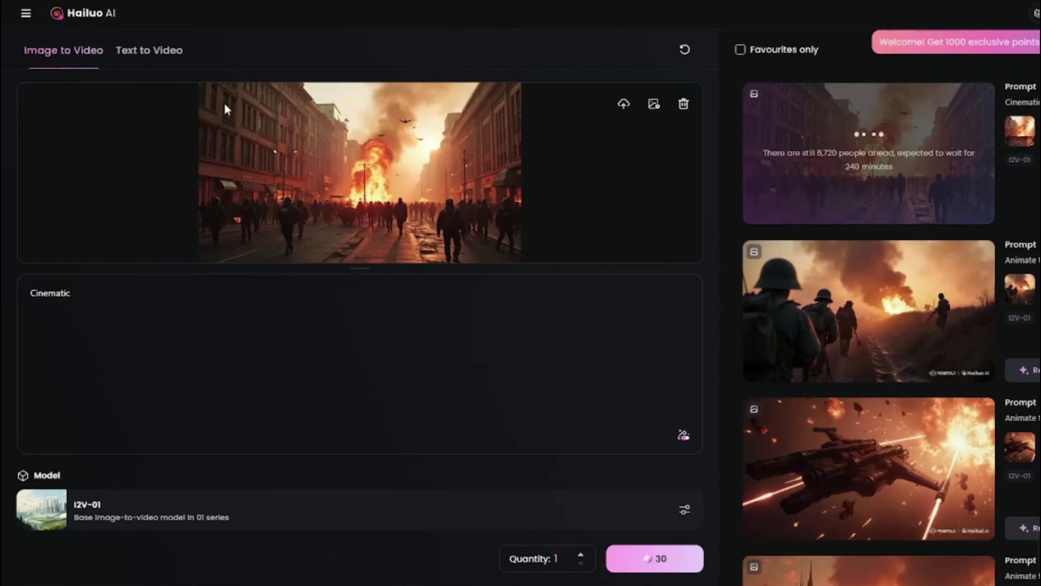
Return to Image to Video with the burning-street image and bring up the video model list.
{"action": "left_click", "coordinate": [134, 53]}
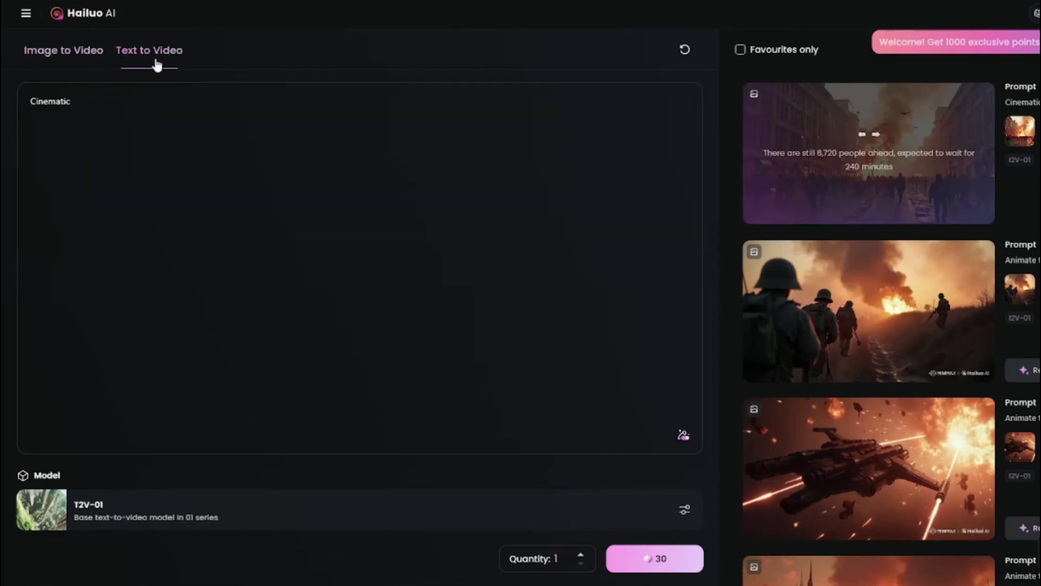
{"action": "left_click", "coordinate": [62, 60]}
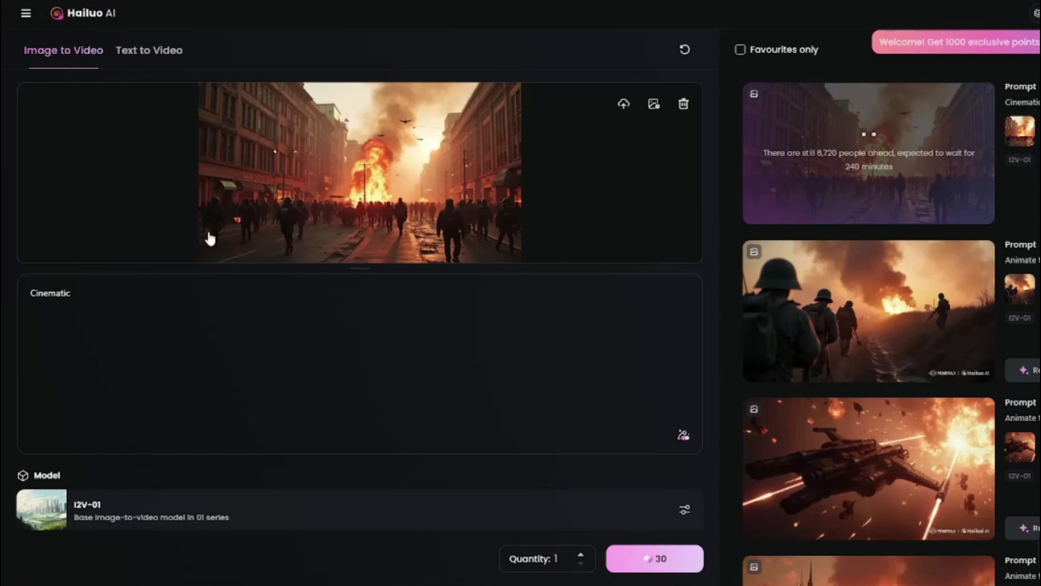
{"action": "left_click", "coordinate": [682, 508]}
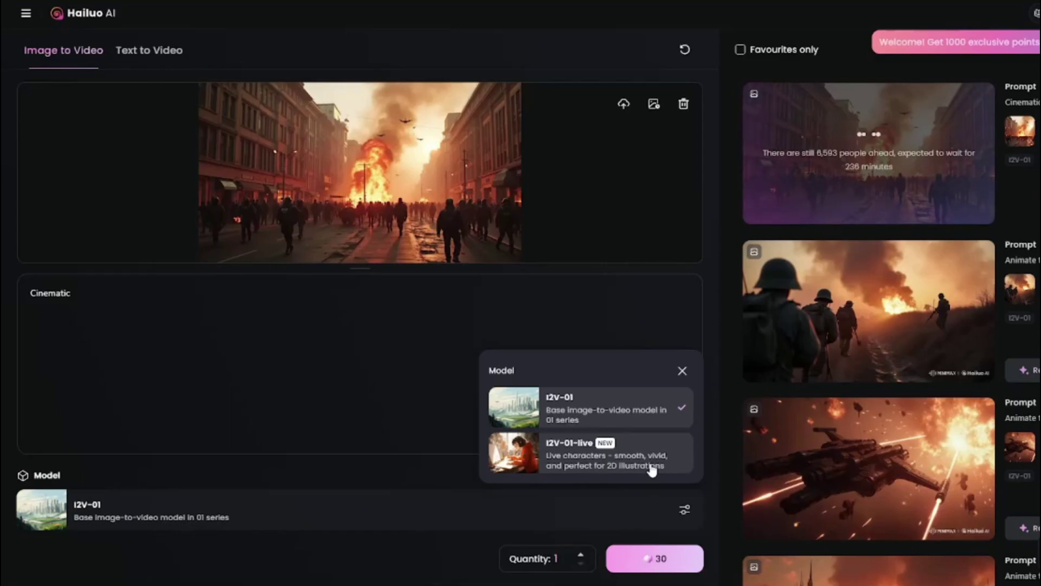
Choose the I2V-01-live model, swap in the archer image as source, and start editing the prompt.
{"action": "left_click", "coordinate": [653, 469]}
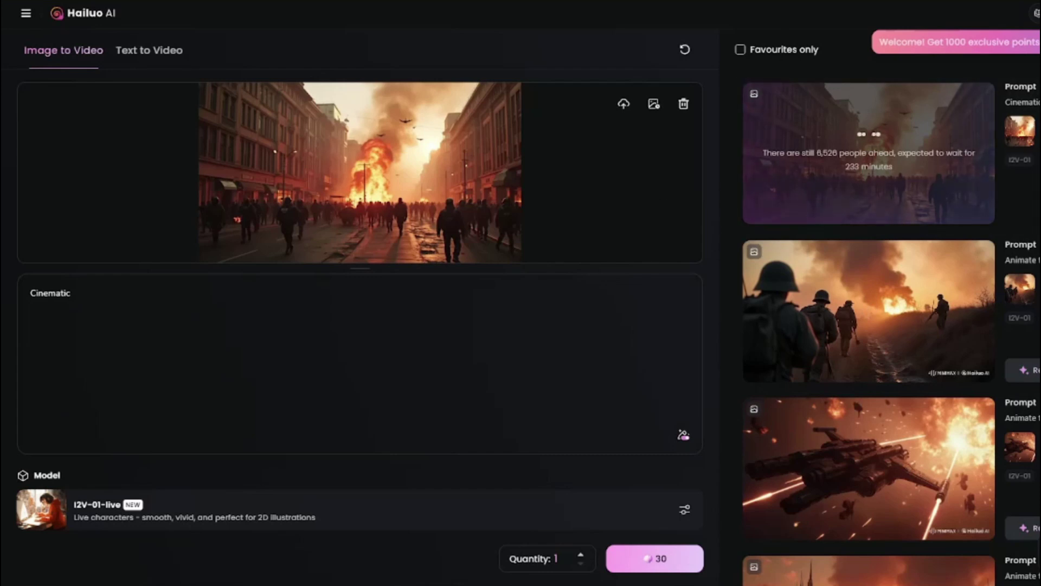
{"action": "left_click_drag", "start_coordinate": [918, 251], "coordinate": [341, 127]}
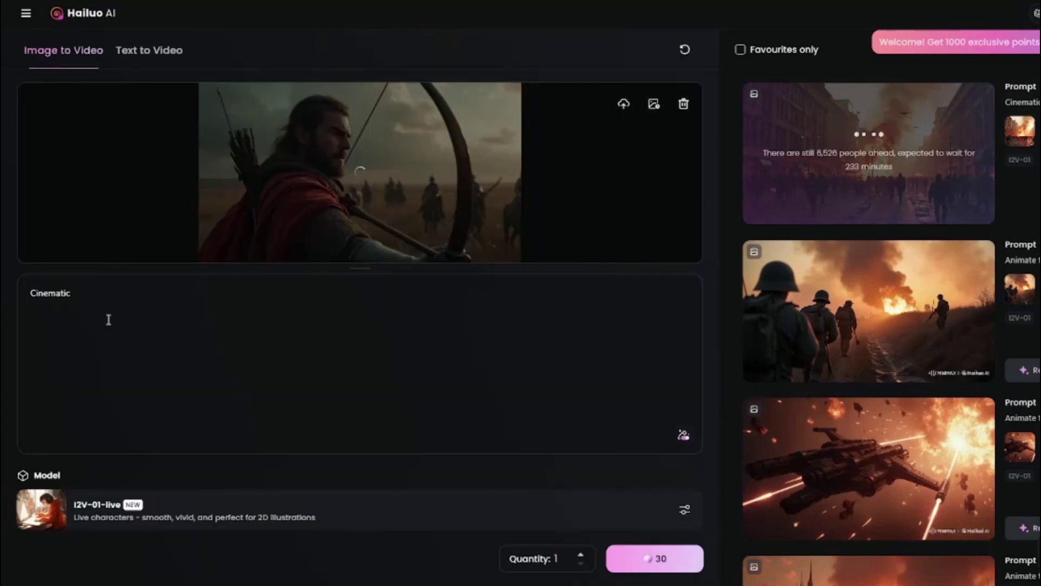
{"action": "left_click_drag", "start_coordinate": [106, 318], "coordinate": [16, 295]}
{"action": "left_click", "coordinate": [135, 309]}
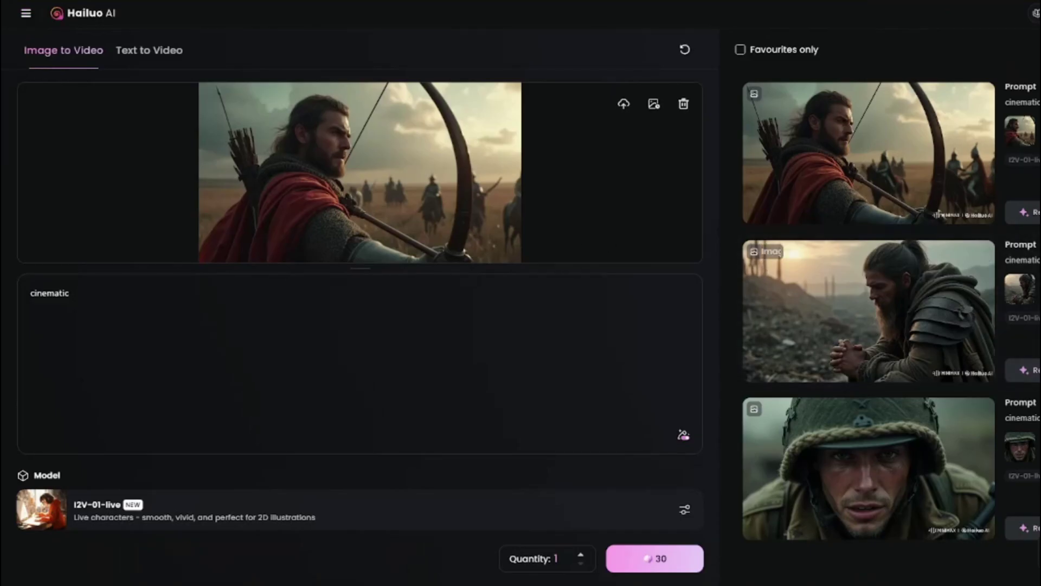
{"action": "left_click", "coordinate": [867, 358]}
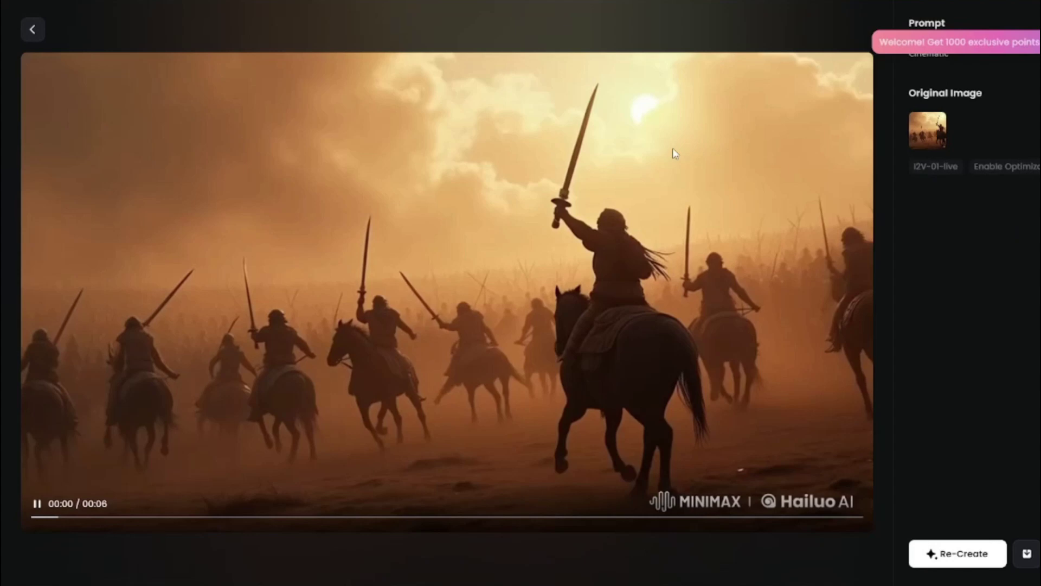
{"action": "left_click", "coordinate": [921, 128]}
{"action": "left_click", "coordinate": [1015, 128]}
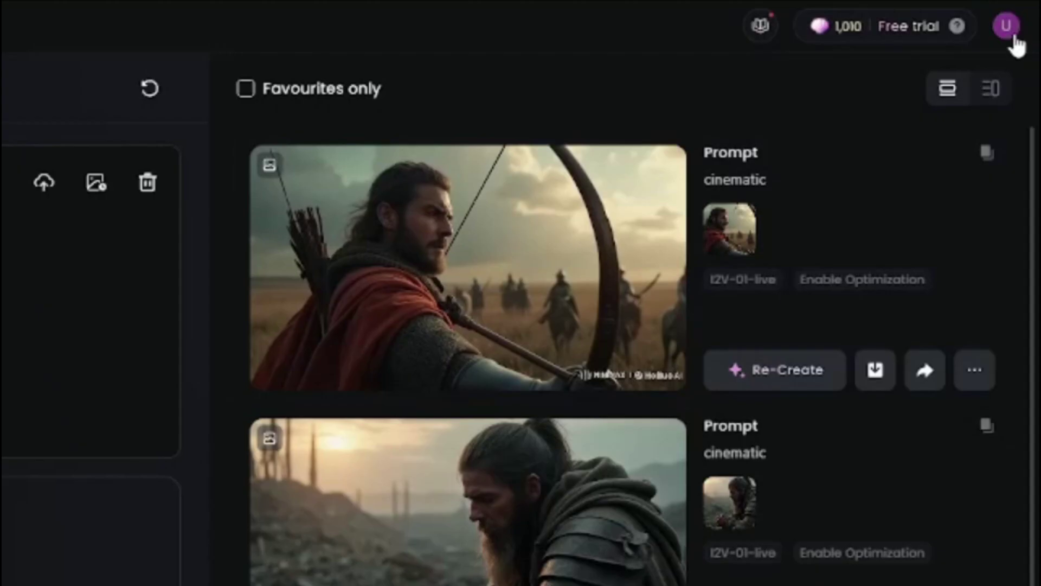
{"action": "left_click", "coordinate": [1012, 37]}
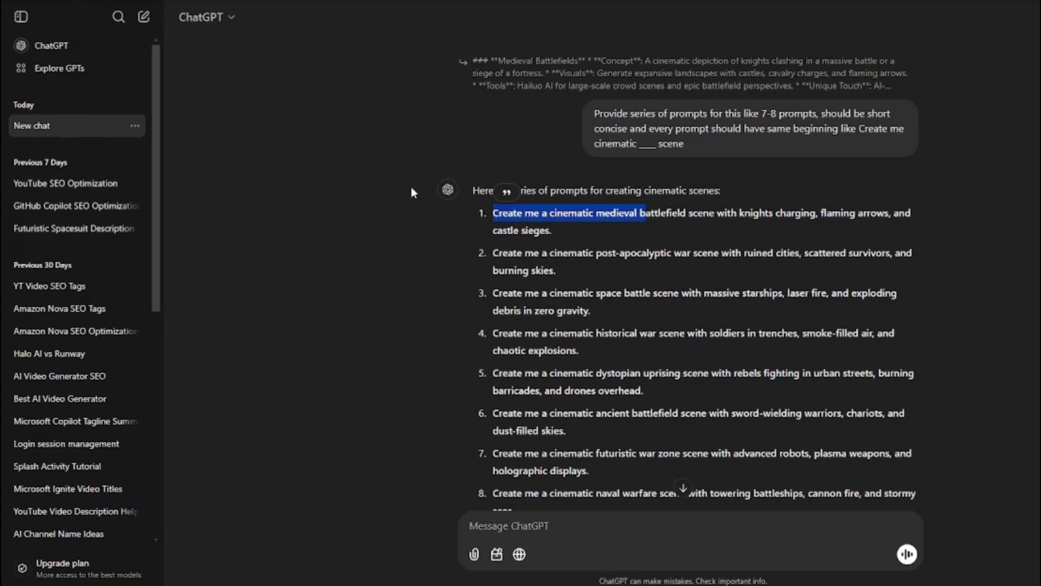
{"action": "scroll", "coordinate": [423, 173], "scroll_direction": "up", "scroll_amount": 5}
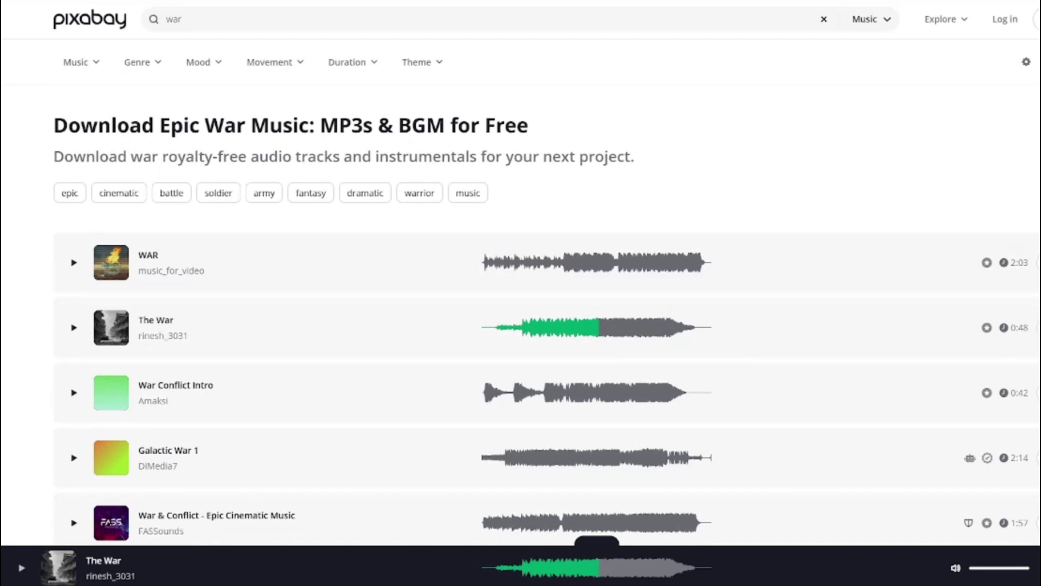
Scroll the Pixabay war music results and bring the Downloads folder window into view.
{"action": "scroll", "coordinate": [520, 293], "scroll_direction": "down", "scroll_amount": 2}
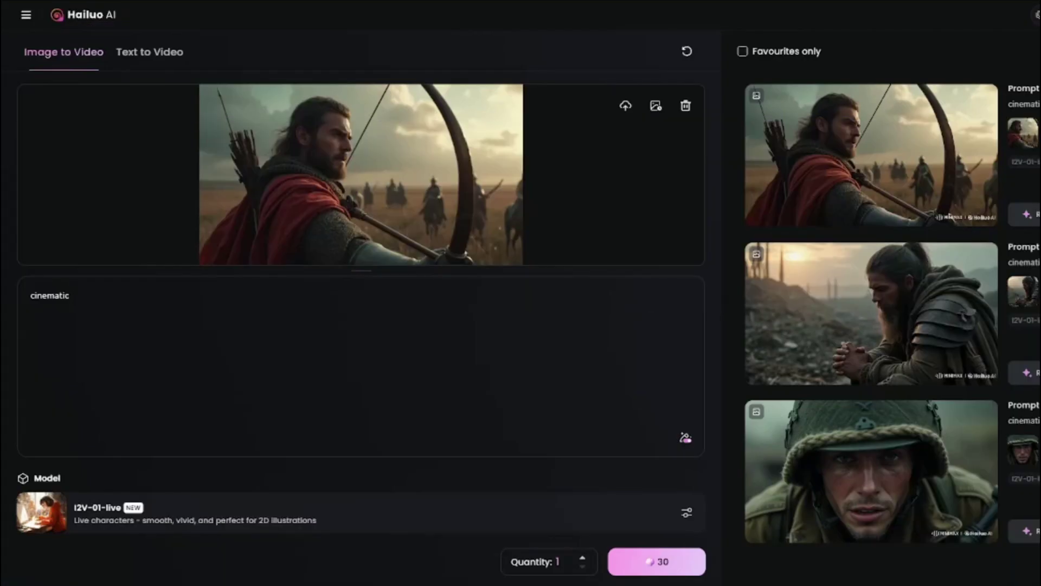
{"action": "left_click_drag", "start_coordinate": [1040, 121], "coordinate": [573, 22]}
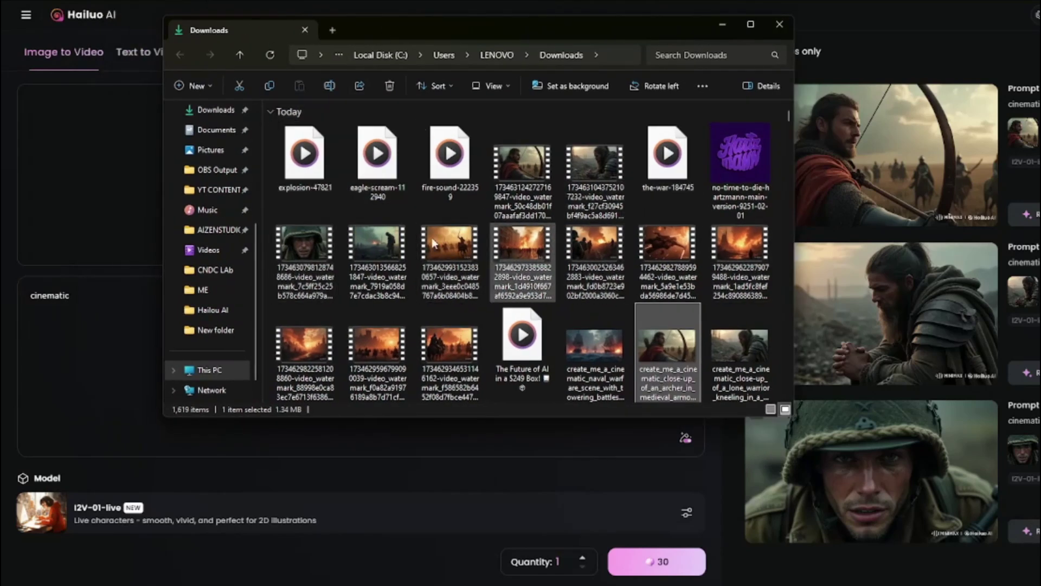
Minimize the Downloads folder window.
{"action": "left_click", "coordinate": [721, 25]}
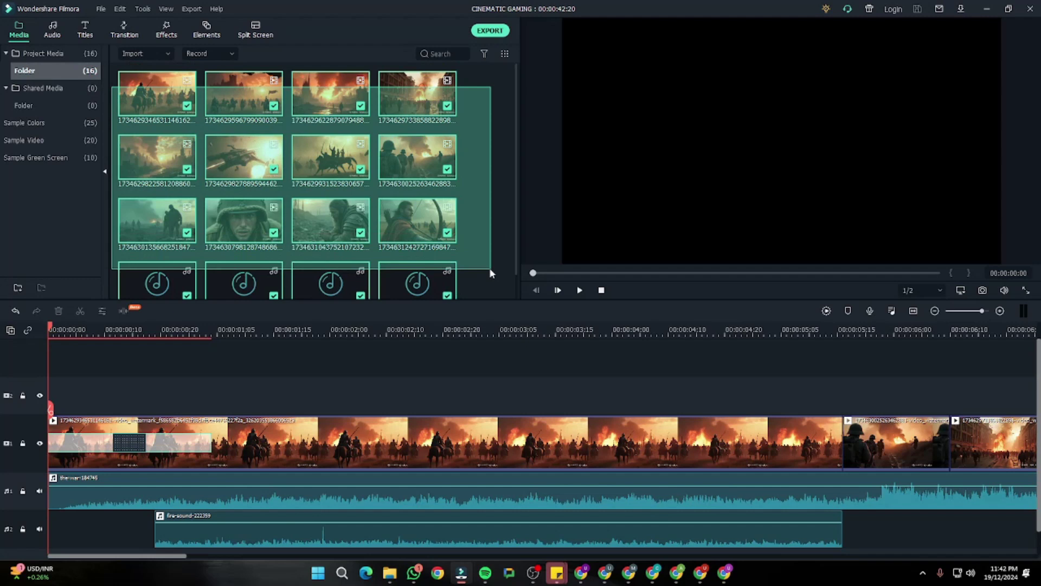
Select all clips and sounds, zoom the timeline out, and scrub the preview through the 42-second edit.
{"action": "left_click_drag", "start_coordinate": [490, 268], "coordinate": [462, 260]}
{"action": "left_click_drag", "start_coordinate": [977, 307], "coordinate": [974, 313]}
{"action": "left_click_drag", "start_coordinate": [583, 273], "coordinate": [551, 274]}
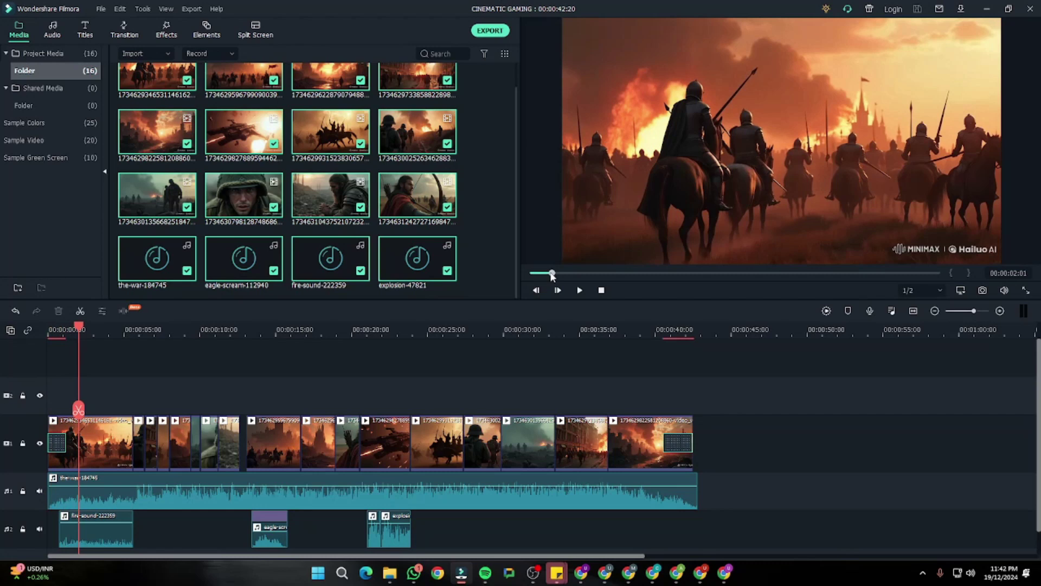
{"action": "left_click_drag", "start_coordinate": [552, 276], "coordinate": [902, 273]}
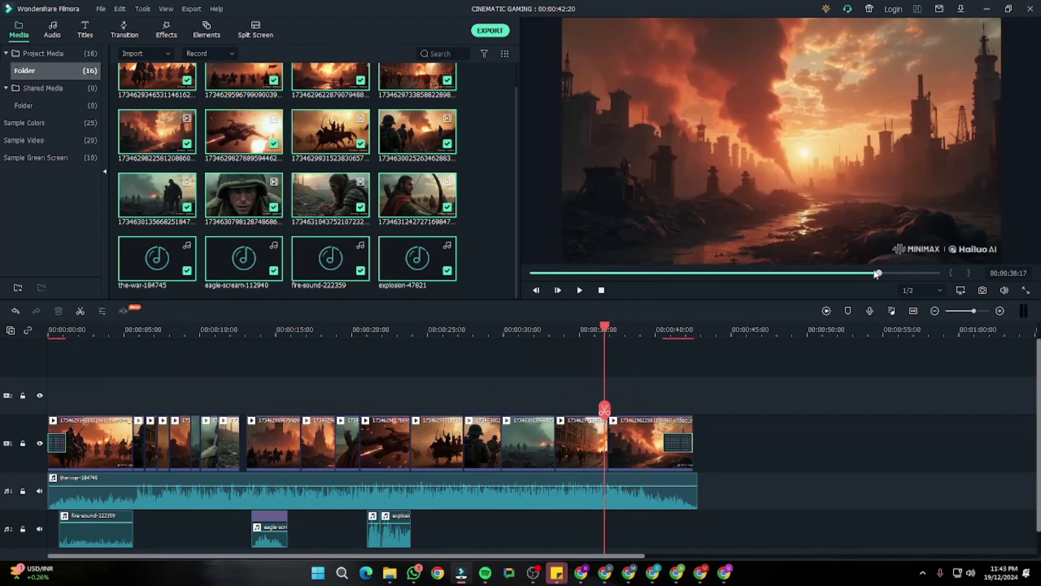
{"action": "left_click_drag", "start_coordinate": [876, 274], "coordinate": [712, 273]}
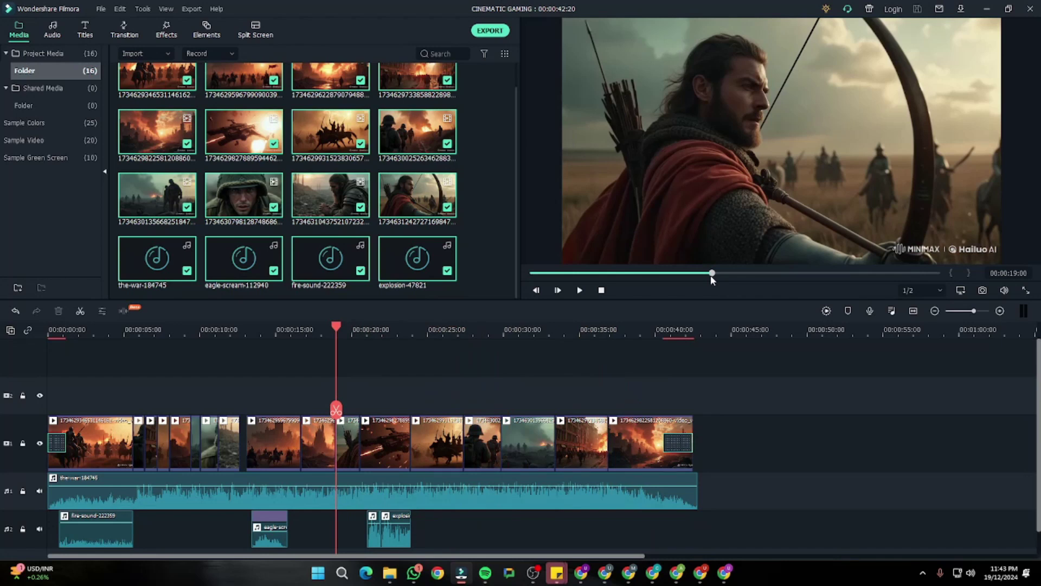
{"action": "left_click_drag", "start_coordinate": [710, 275], "coordinate": [486, 259]}
{"action": "left_click", "coordinate": [495, 31]}
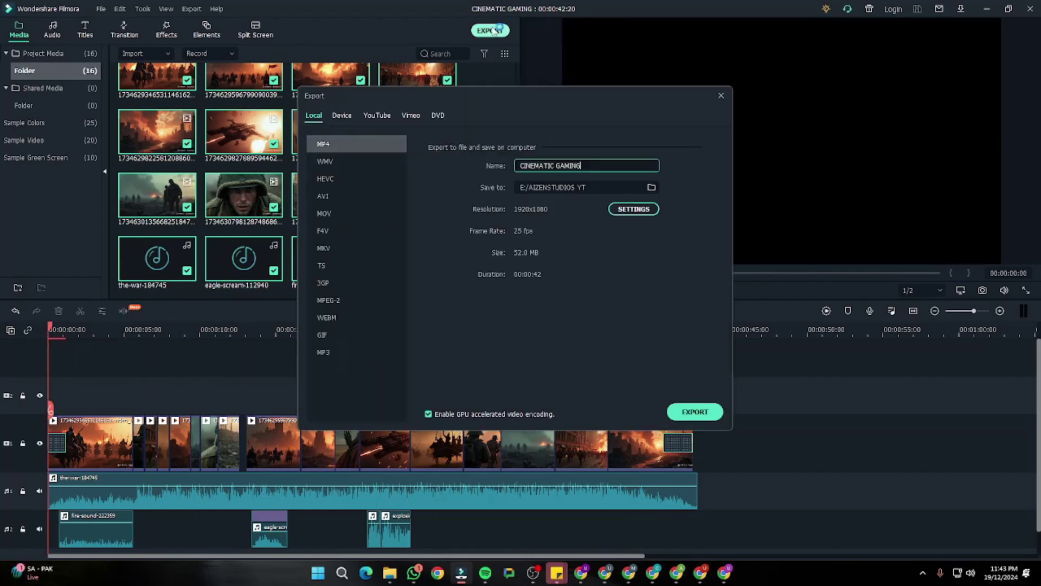
{"action": "left_click", "coordinate": [721, 96]}
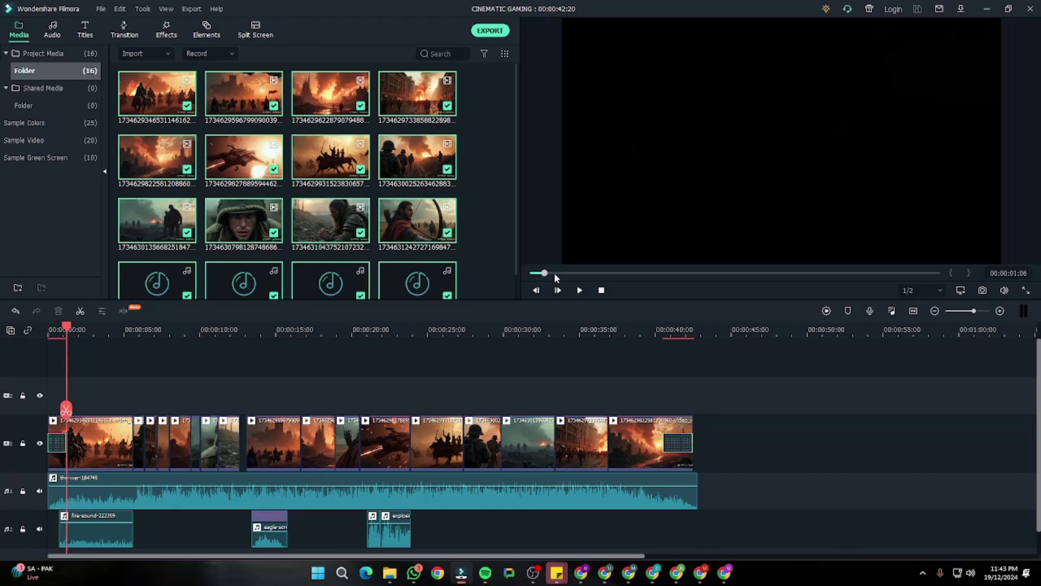
{"action": "left_click_drag", "start_coordinate": [554, 274], "coordinate": [927, 286]}
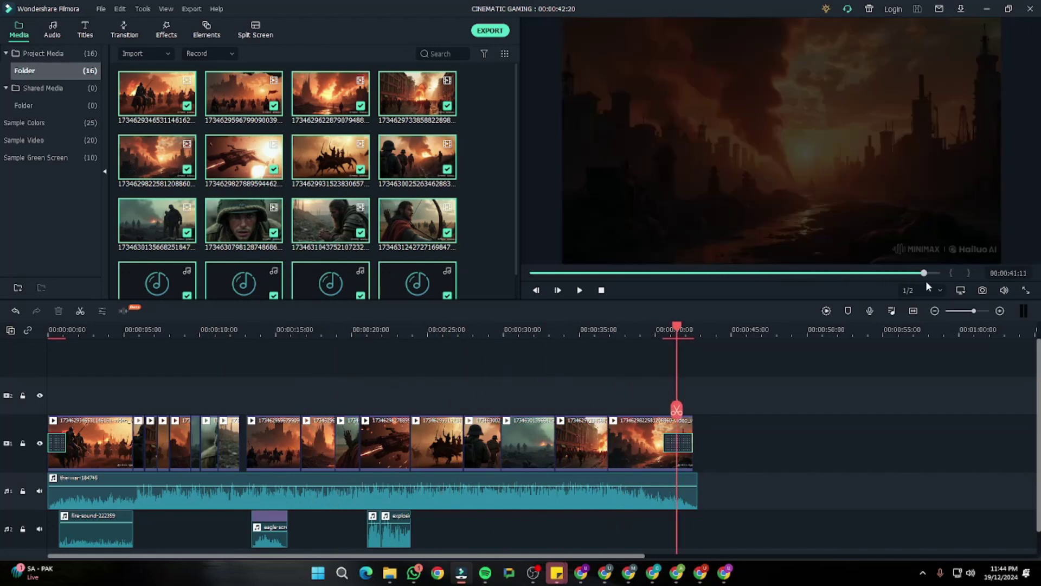